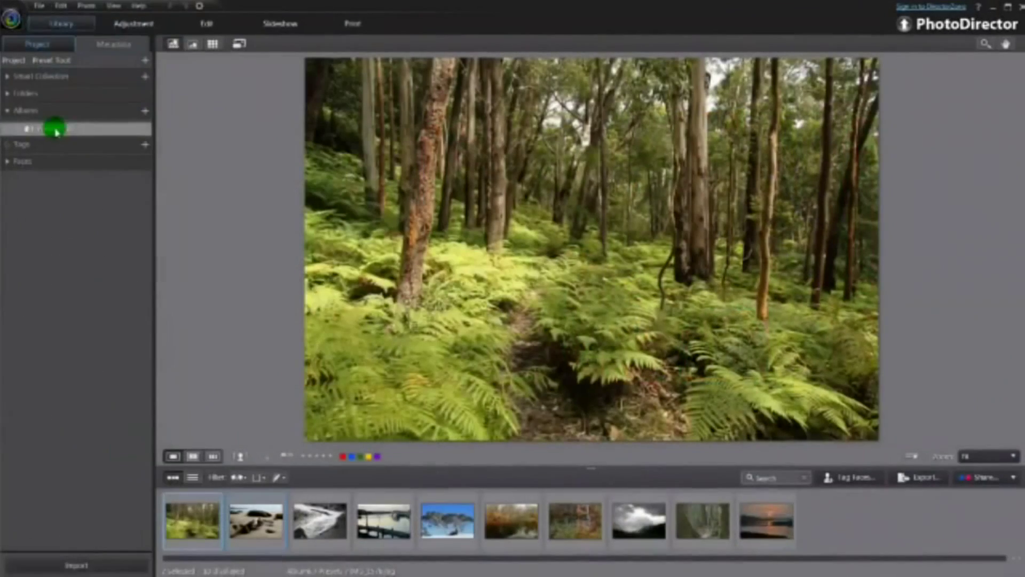
Open the forest fern photo in adjustment mode with side-by-side before and after views.
click(140, 27)
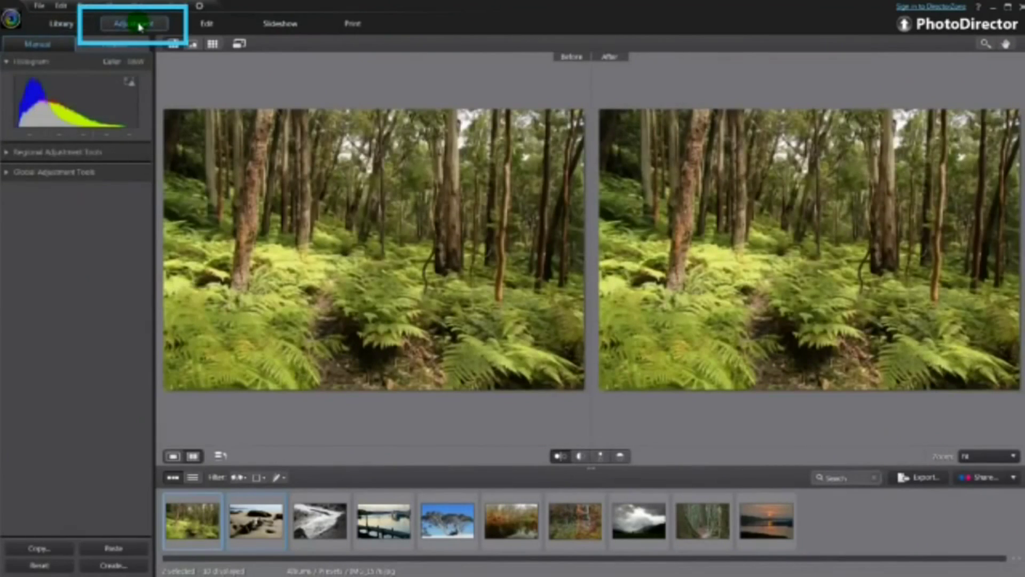
Expand Global Adjustment Tools, show the Presets panel, and browse the Default presets.
click(34, 47)
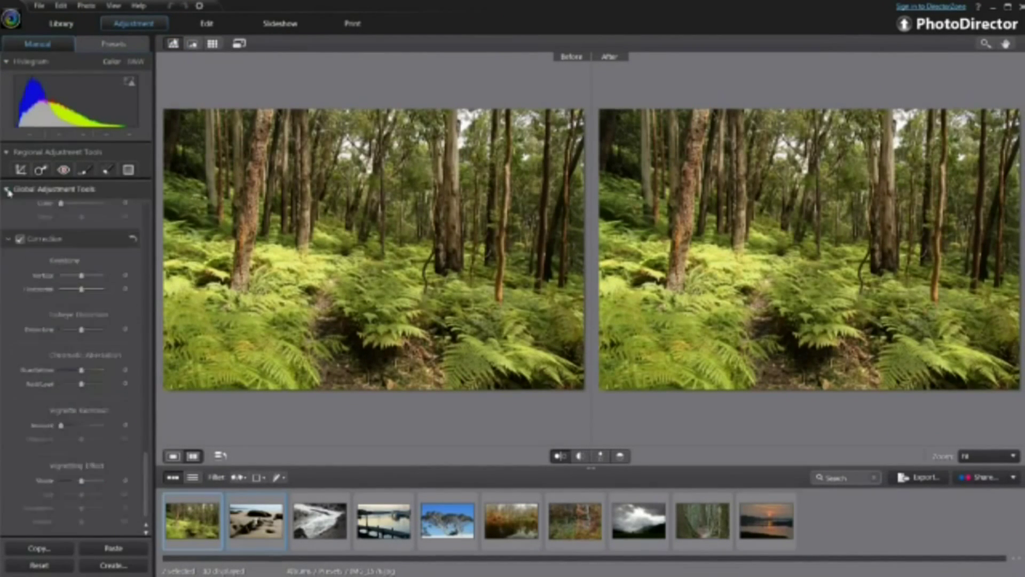
click(101, 46)
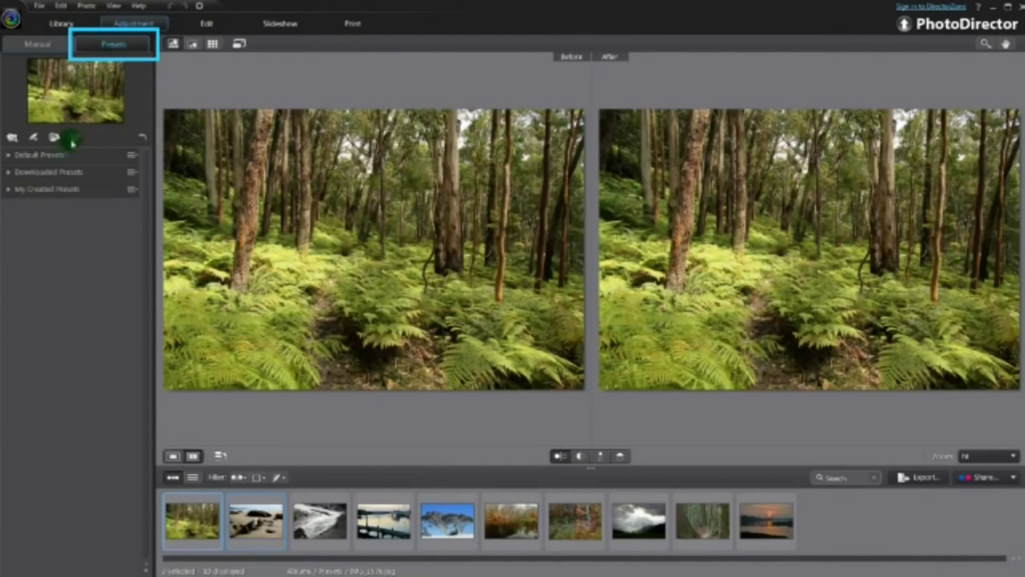
click(33, 155)
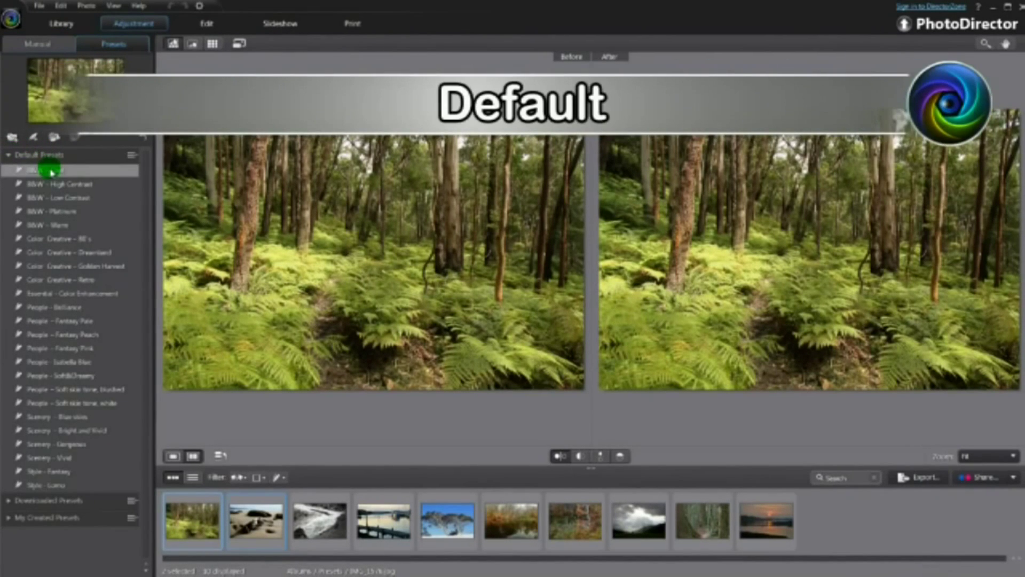
click(32, 155)
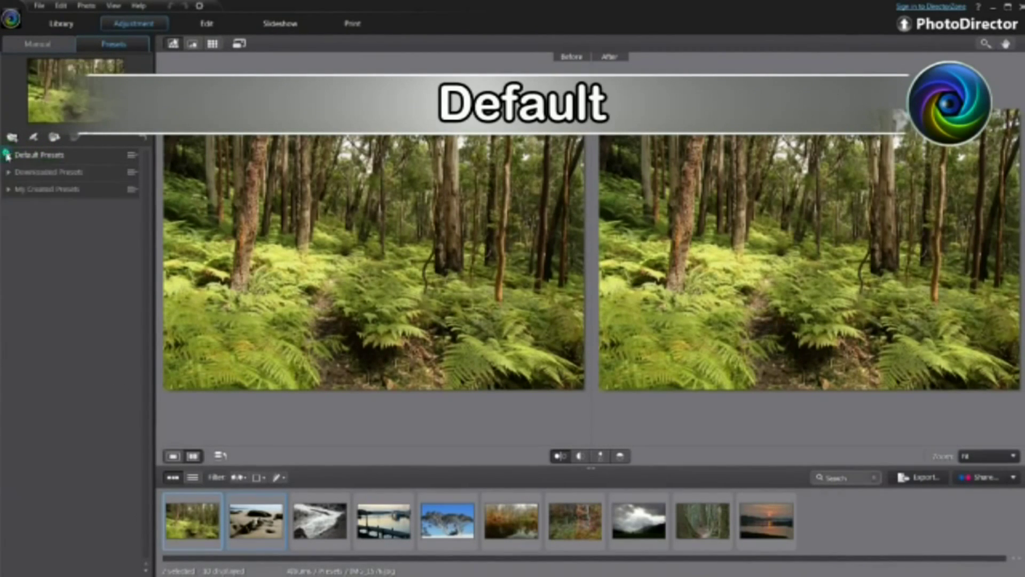
Browse the Downloaded and My Created presets, collapsing each group afterwards.
click(76, 202)
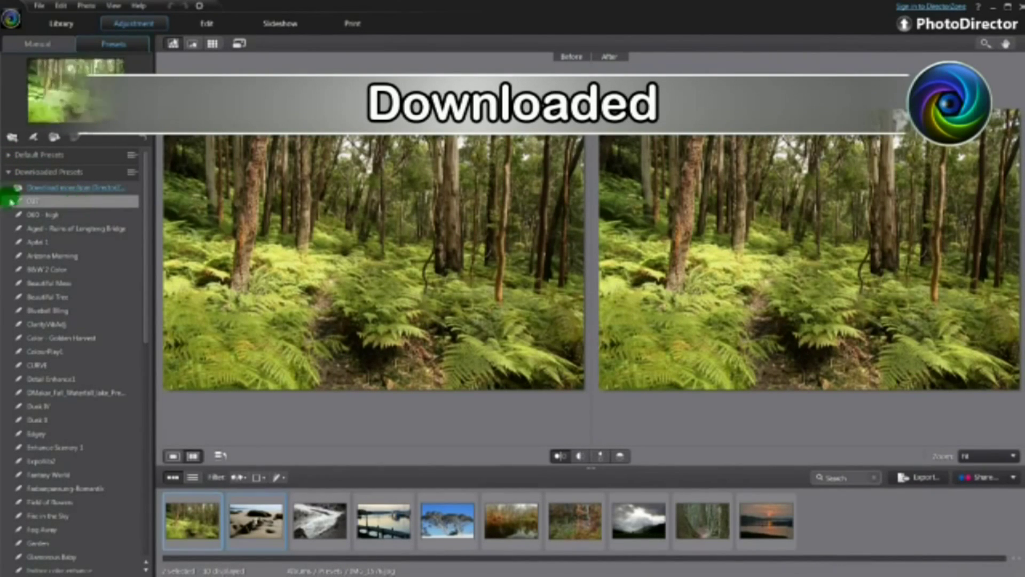
click(8, 171)
click(9, 189)
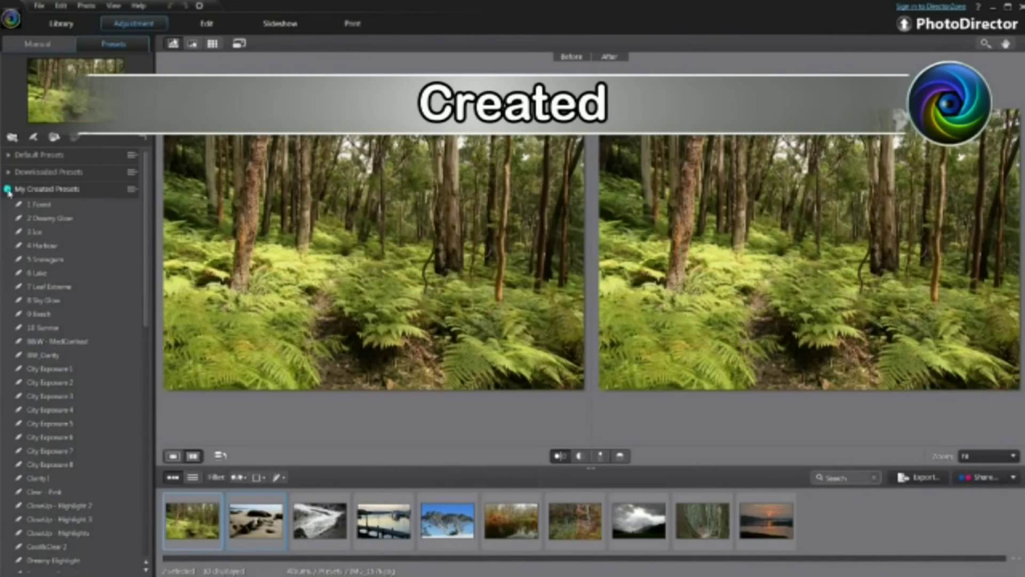
click(8, 189)
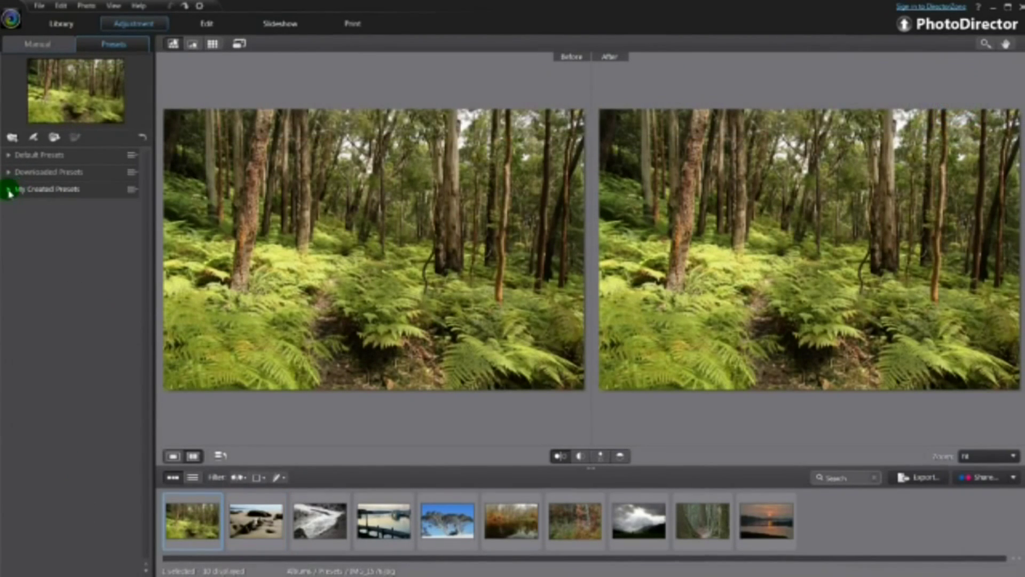
mouse_move(193, 519)
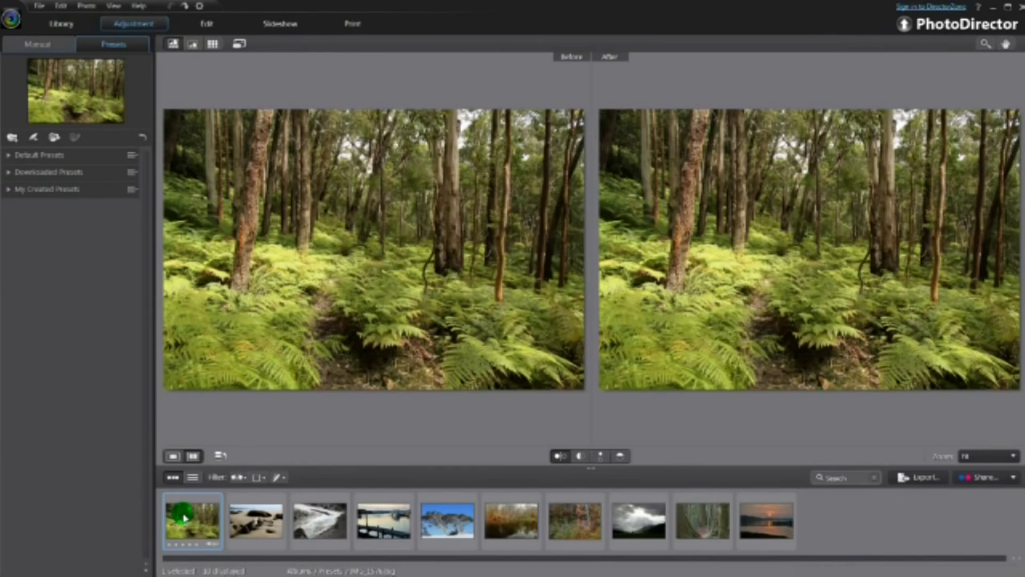
Create virtual copies of all filmstrip photos and select the forest photo's copy.
shift+click(744, 516)
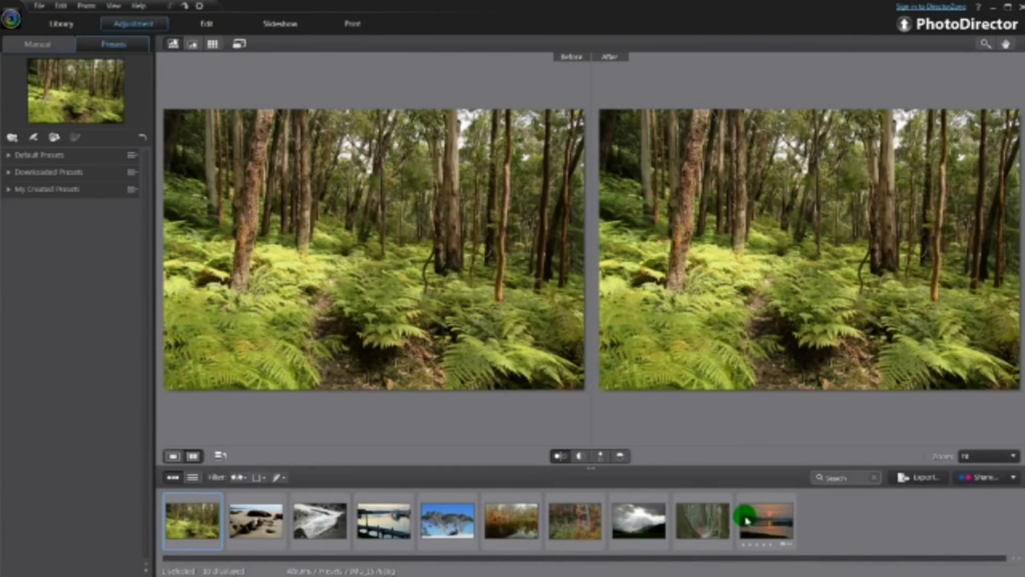
right_click(330, 519)
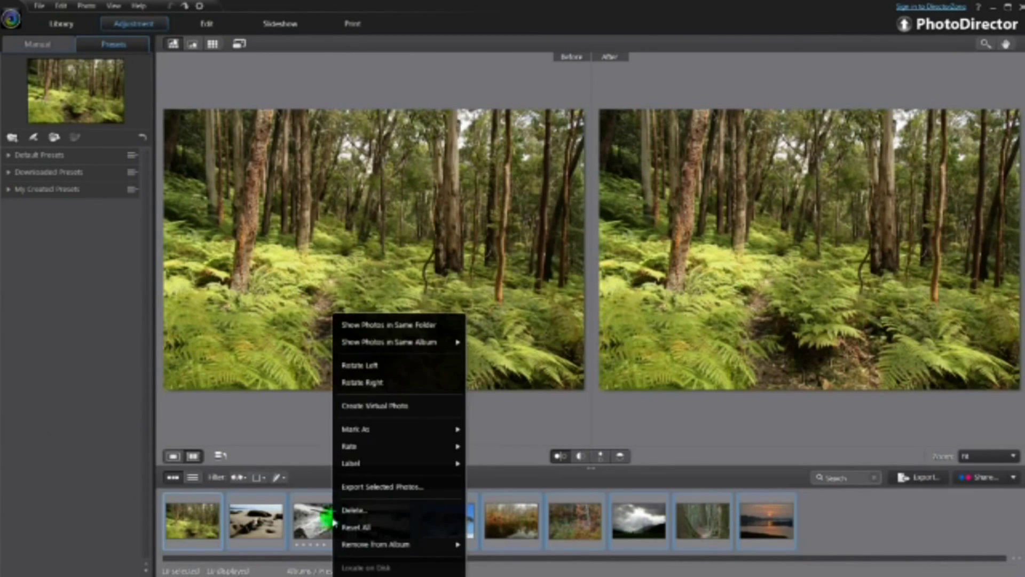
click(367, 409)
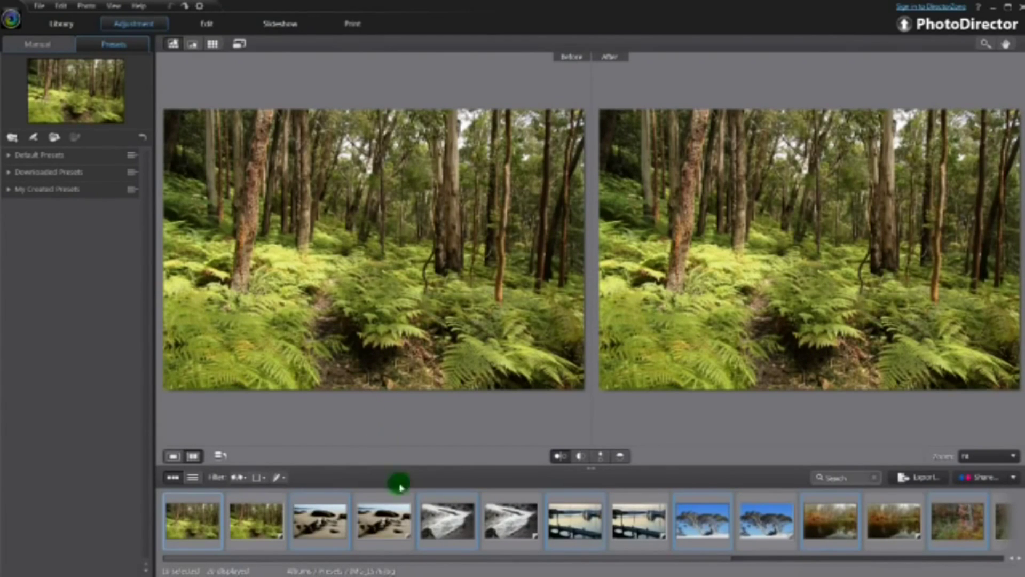
click(268, 519)
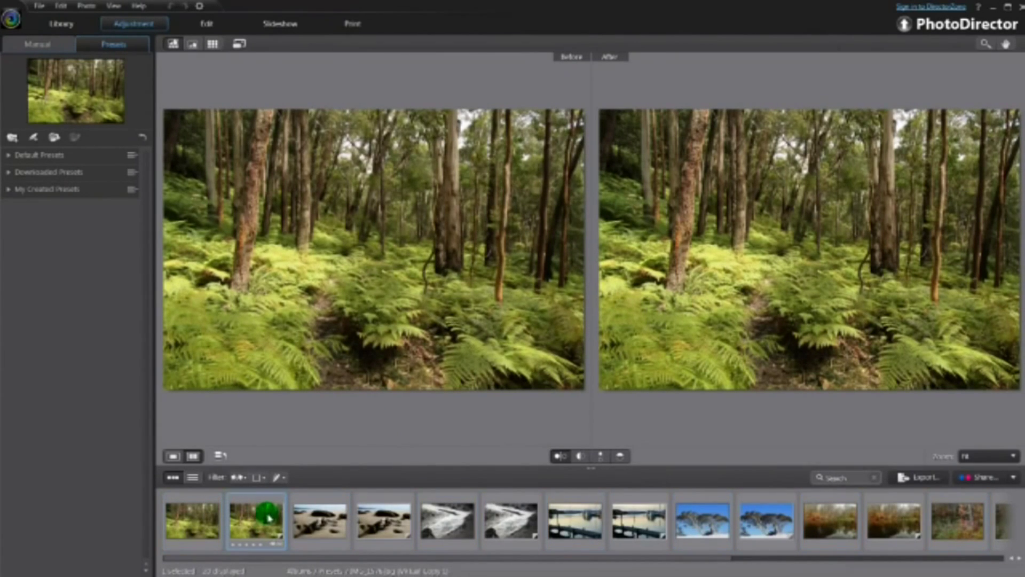
From My Created Presets, give the forest, dock and lake copies 1 Forest, 4 Harbour, 7 Leaf Extreme.
click(8, 189)
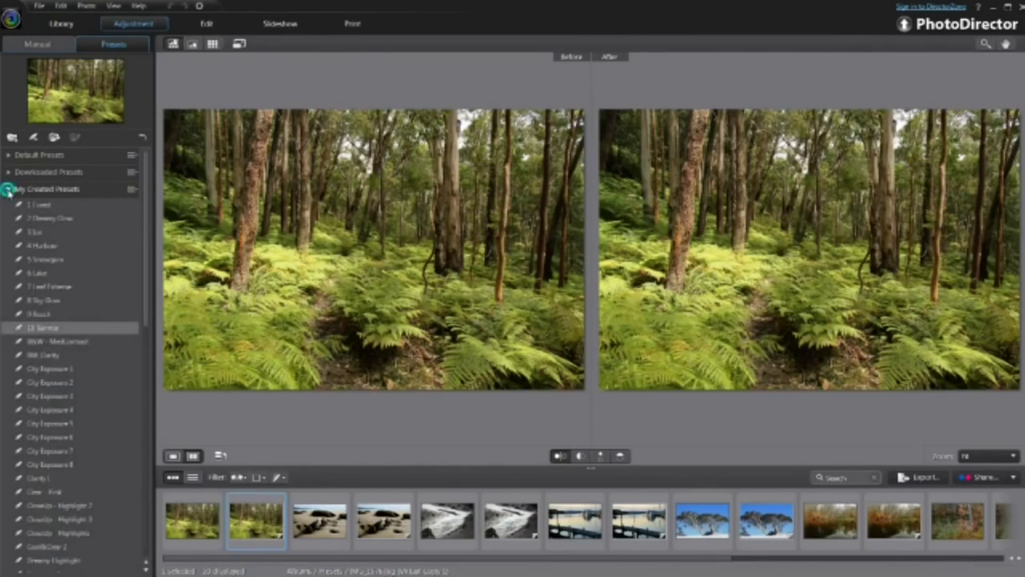
click(37, 205)
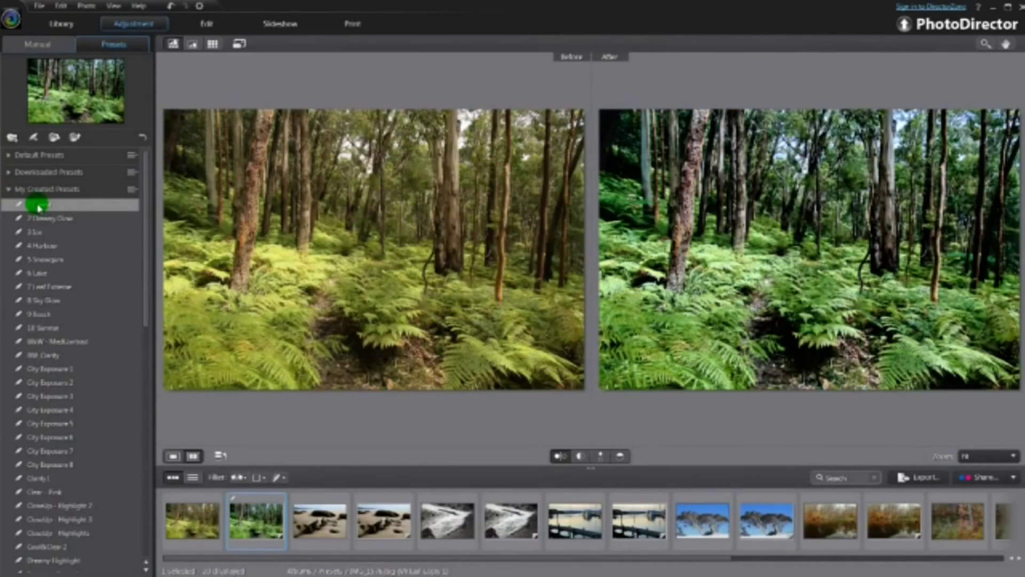
click(638, 520)
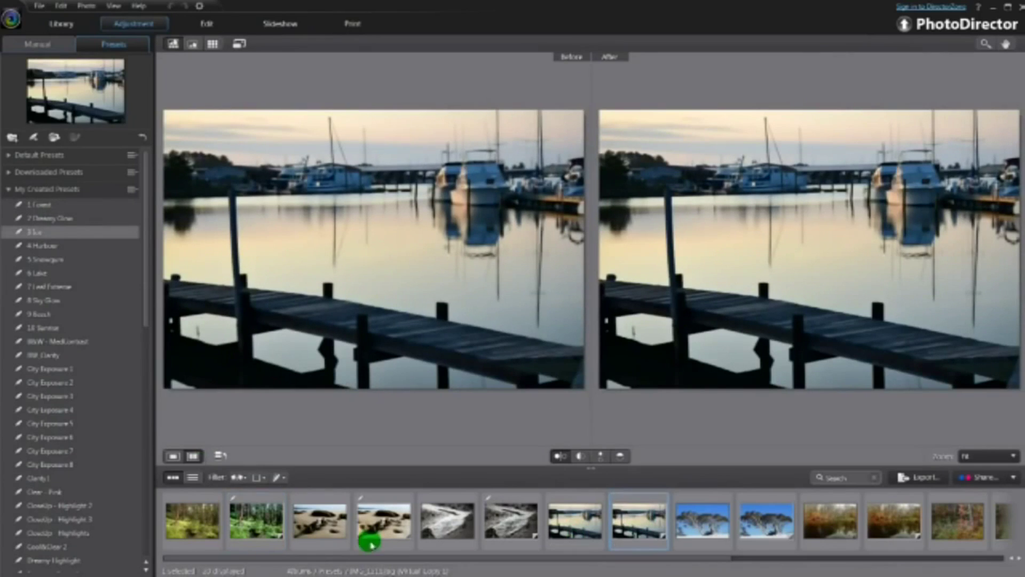
click(51, 247)
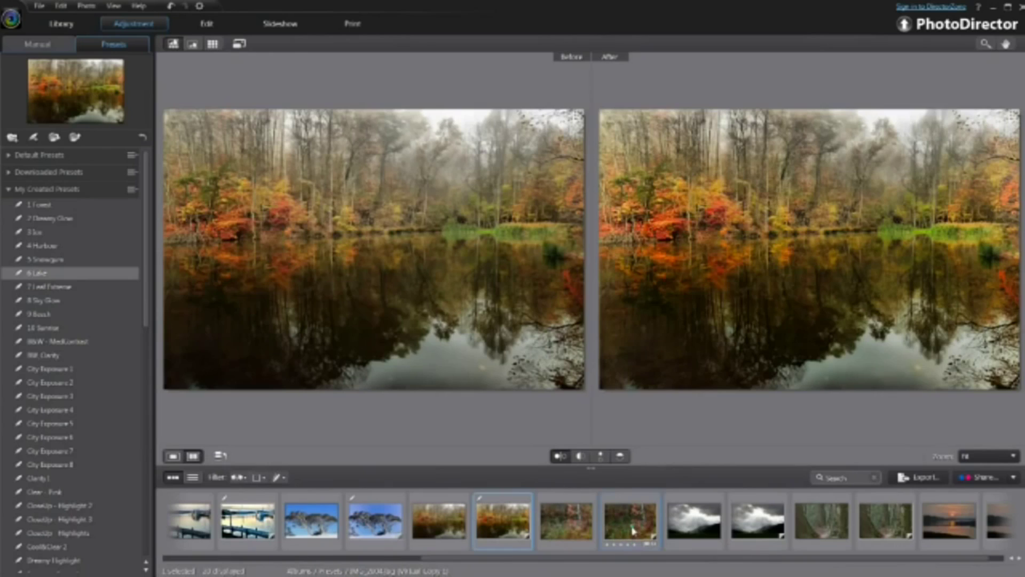
click(633, 527)
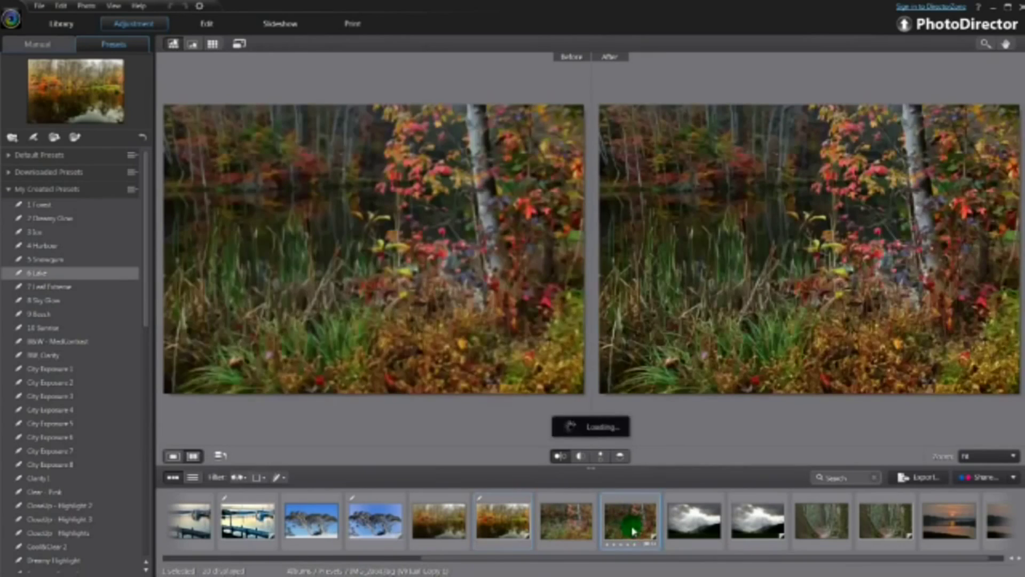
click(75, 286)
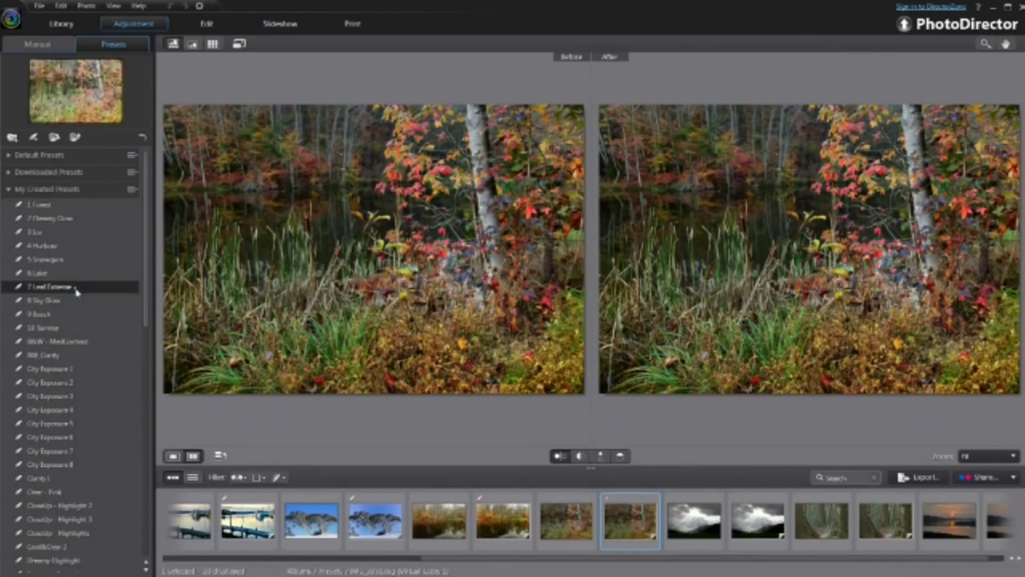
click(76, 291)
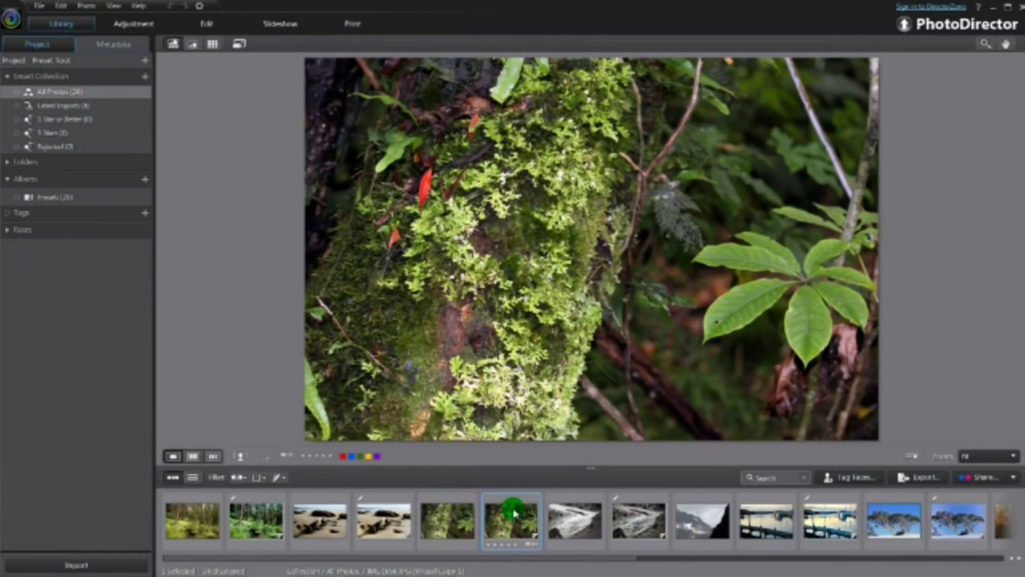
Open the moss photo copy and nudge its white balance temperature slightly warmer.
click(133, 24)
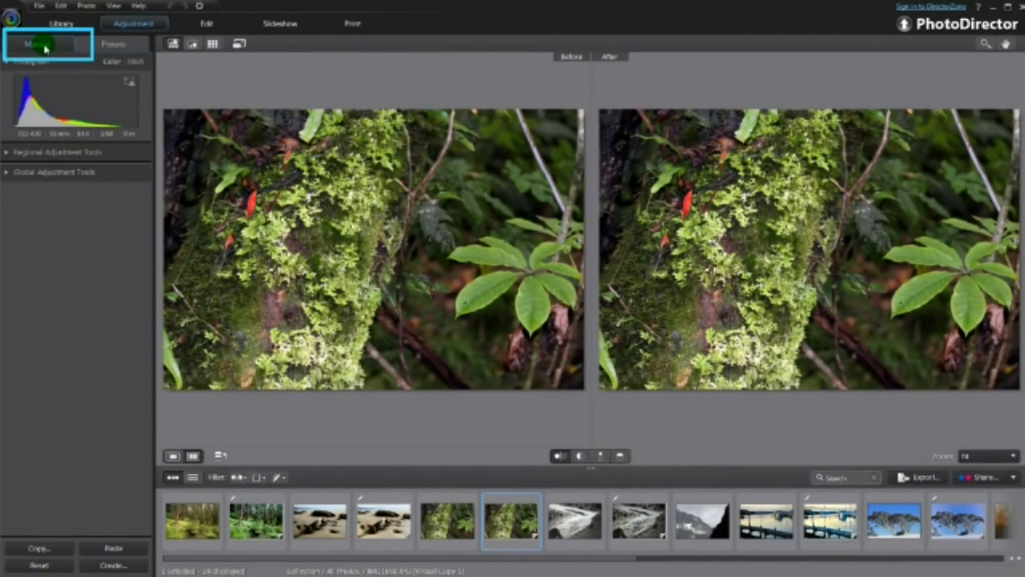
click(9, 173)
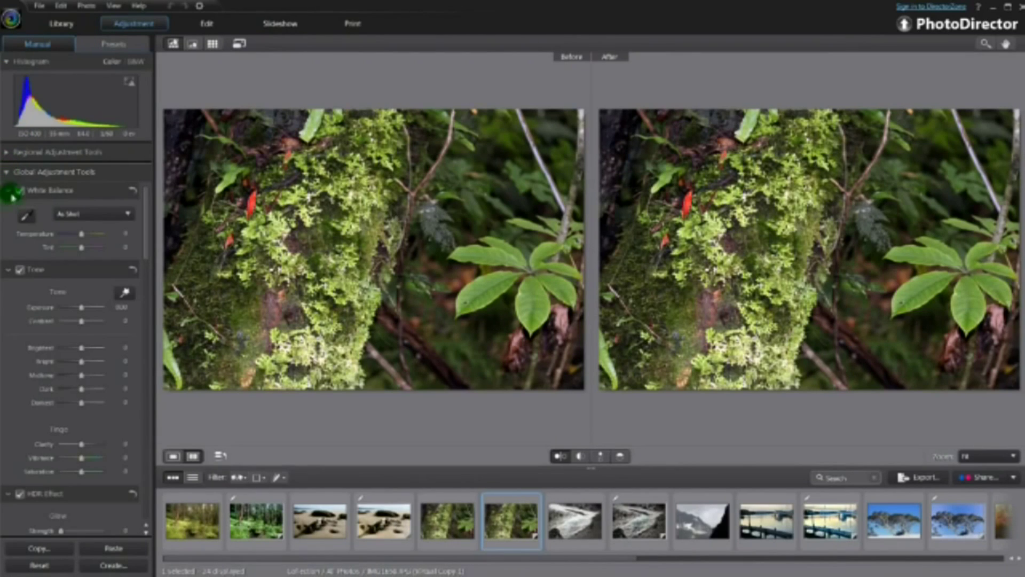
click(82, 234)
drag(83, 239, 85, 238)
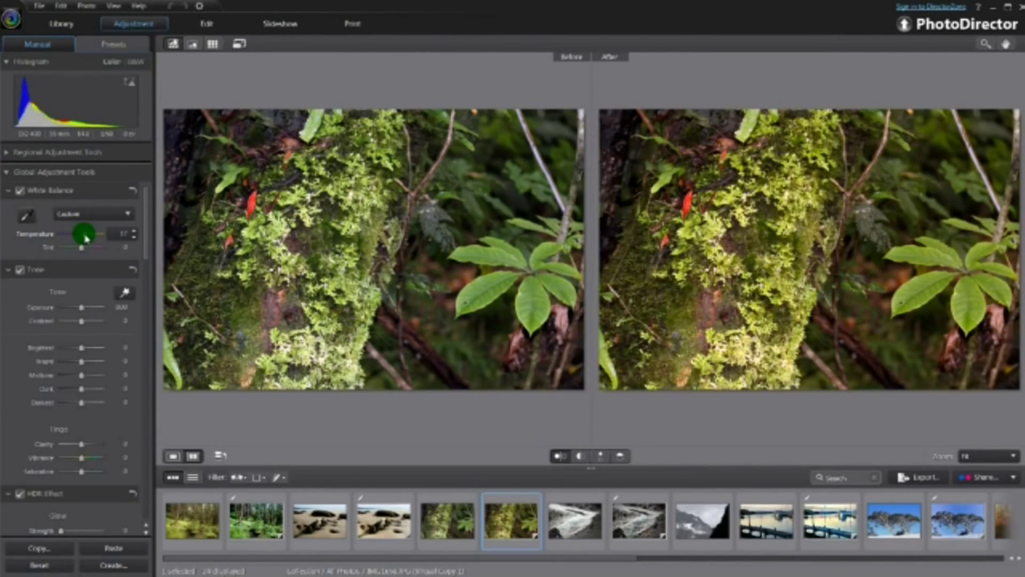
click(80, 250)
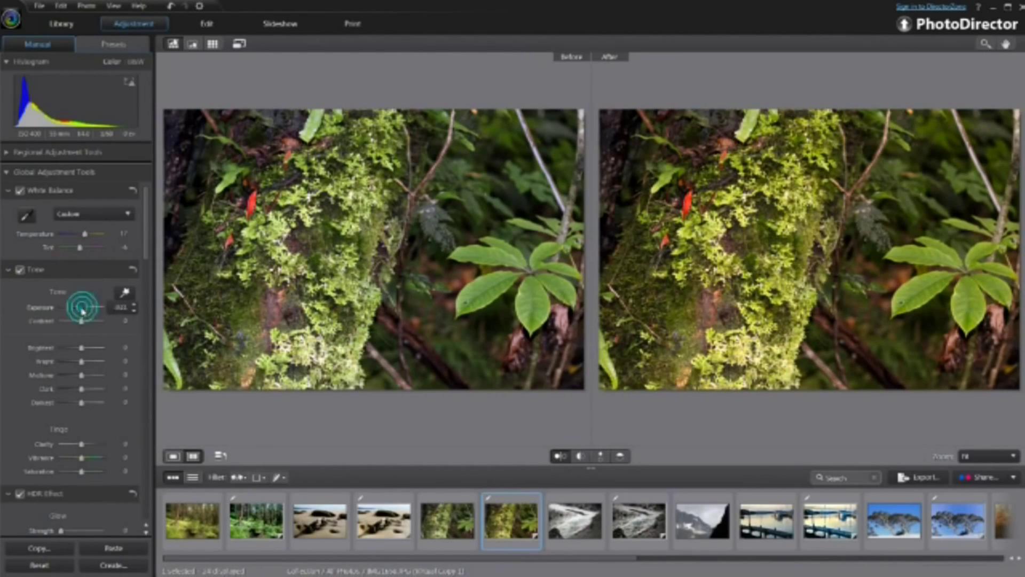
scroll(75, 304, down, 5)
scroll(154, 304, down, 1)
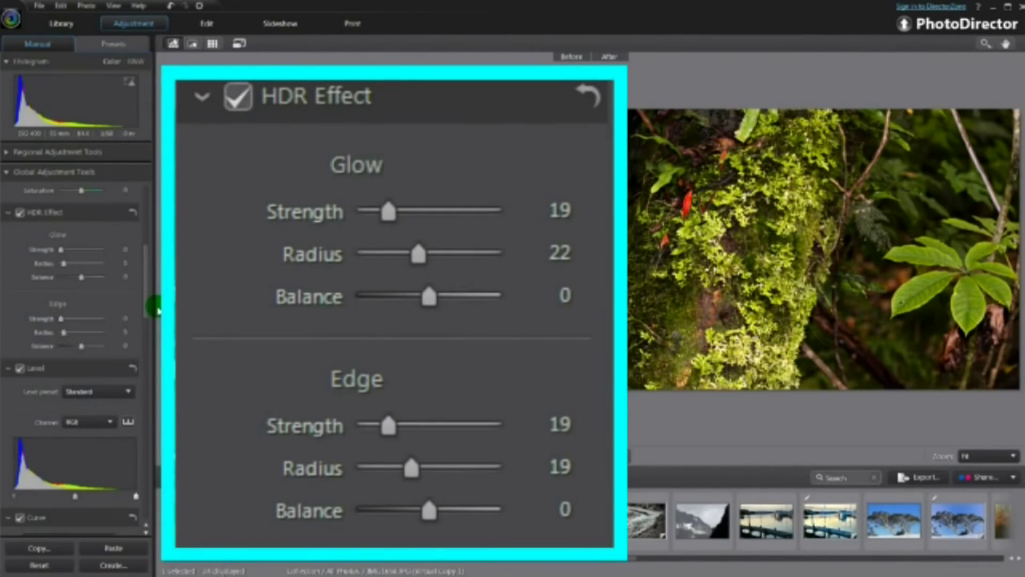
Set the HDR glow strength and edge strength and radius to sharpen the moss photo.
click(60, 249)
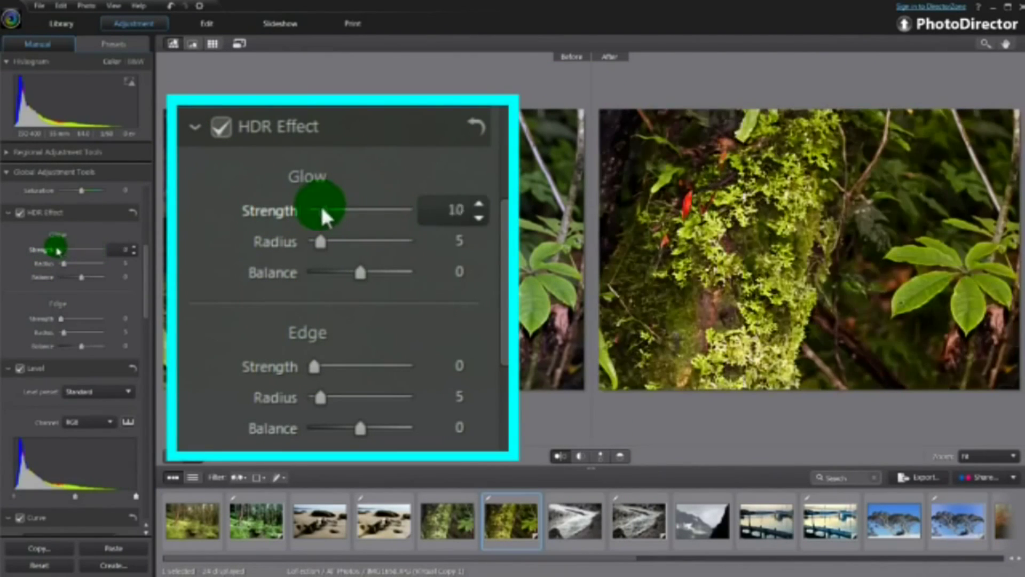
mouse_move(75, 251)
mouse_down()
mouse_move(67, 249)
mouse_move(82, 264)
mouse_move(65, 265)
mouse_up()
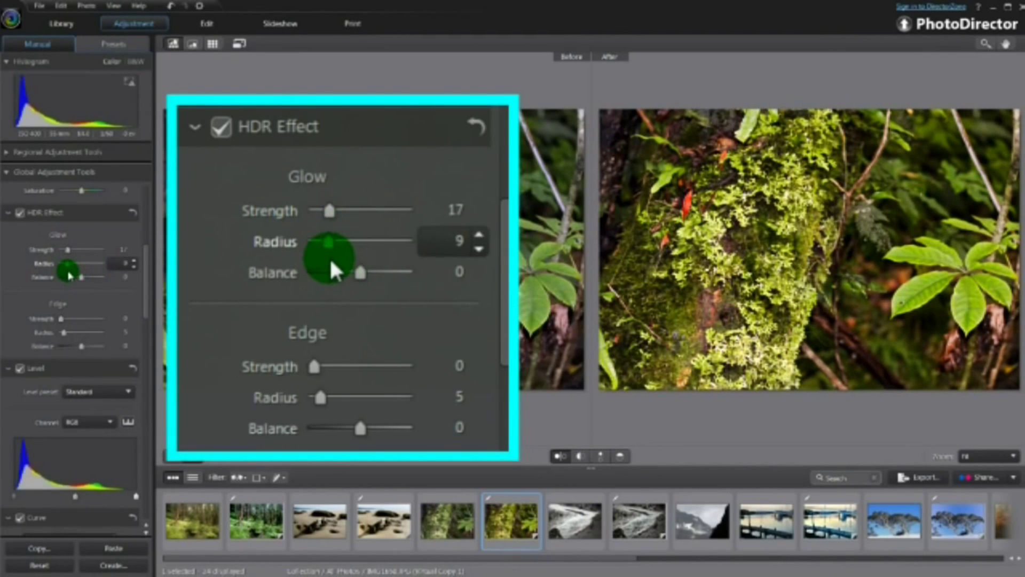
mouse_move(61, 318)
mouse_down()
mouse_move(97, 321)
mouse_move(67, 320)
mouse_move(82, 338)
mouse_up()
click(69, 331)
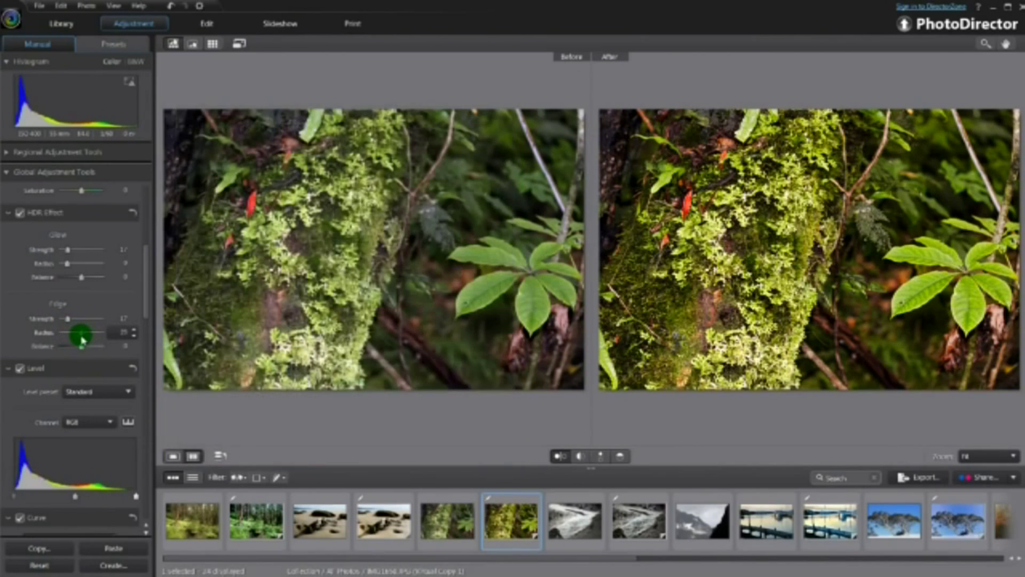
drag(146, 337, 176, 484)
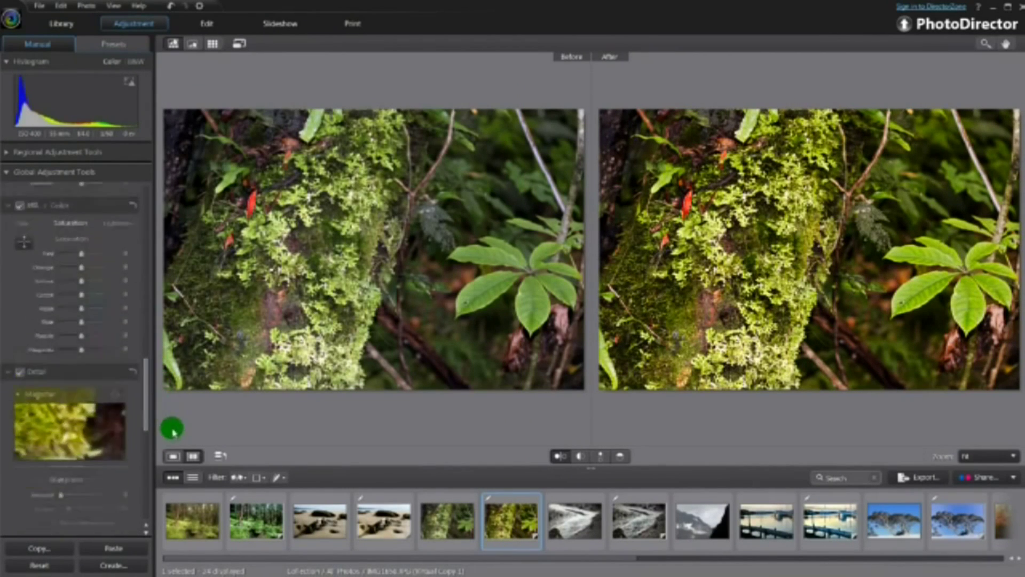
Start a new preset from the moss photo's settings, replacing the default name.
click(120, 566)
click(350, 162)
text(I)
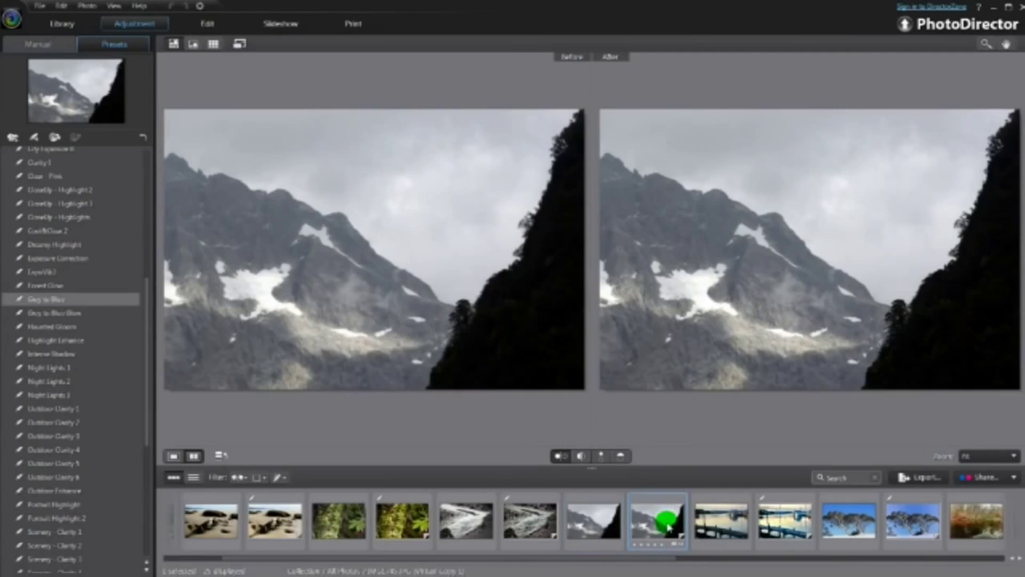
On the Manual tab, lower the mountain photo's temperature and adjust tint toward purplish blue.
click(45, 49)
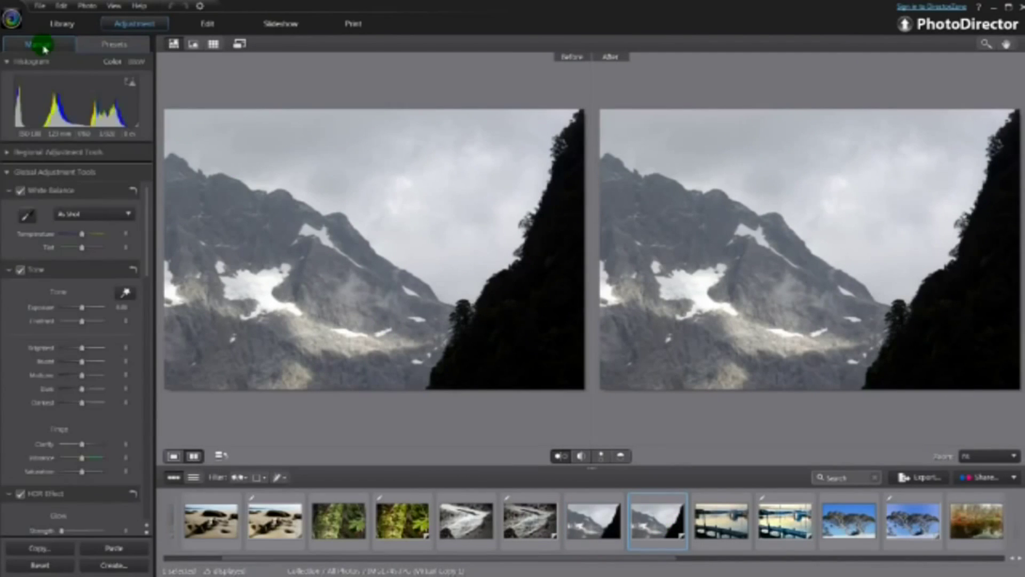
click(80, 236)
drag(81, 237, 88, 253)
click(83, 250)
click(80, 237)
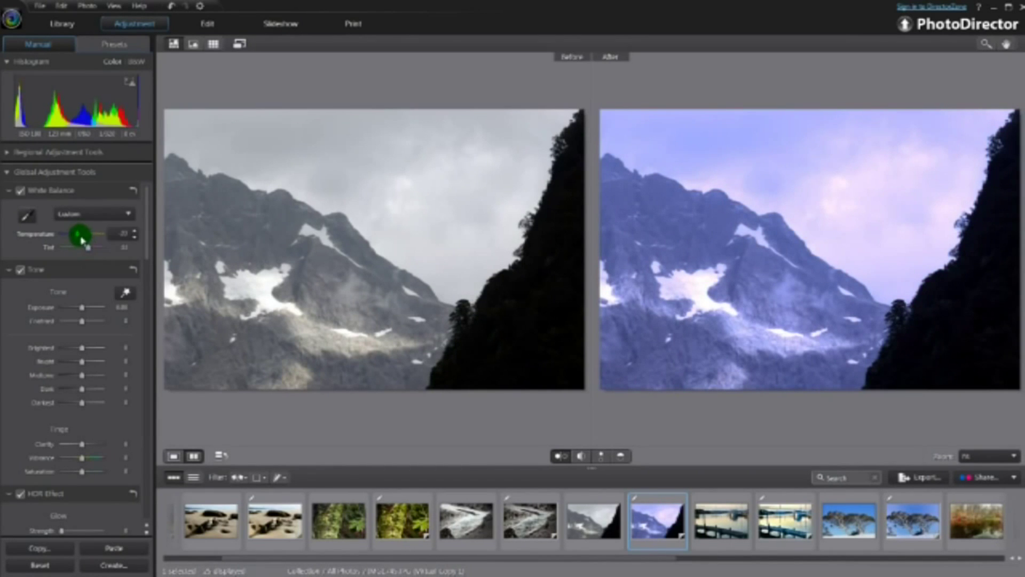
drag(78, 238, 74, 237)
drag(148, 233, 149, 320)
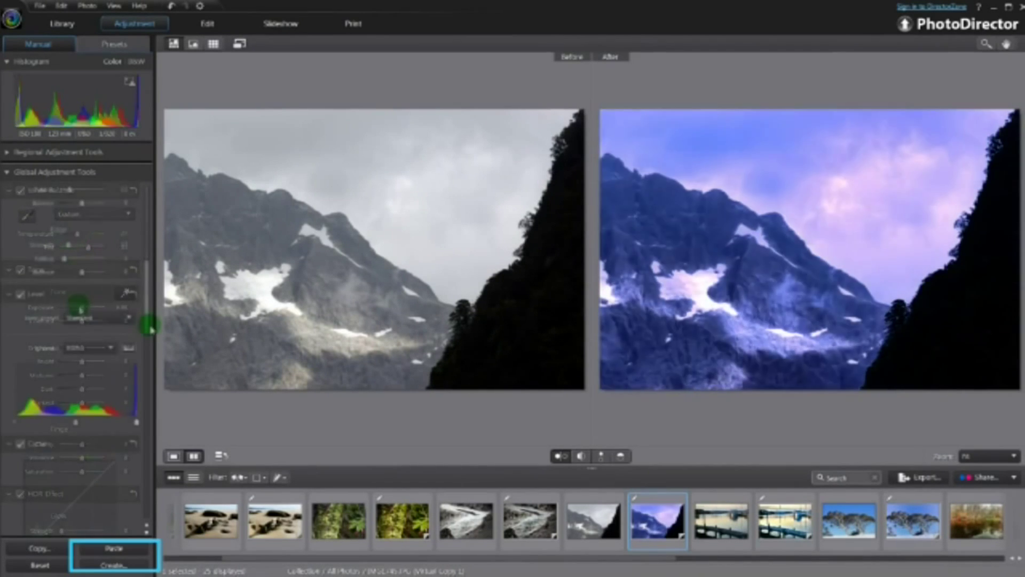
click(131, 565)
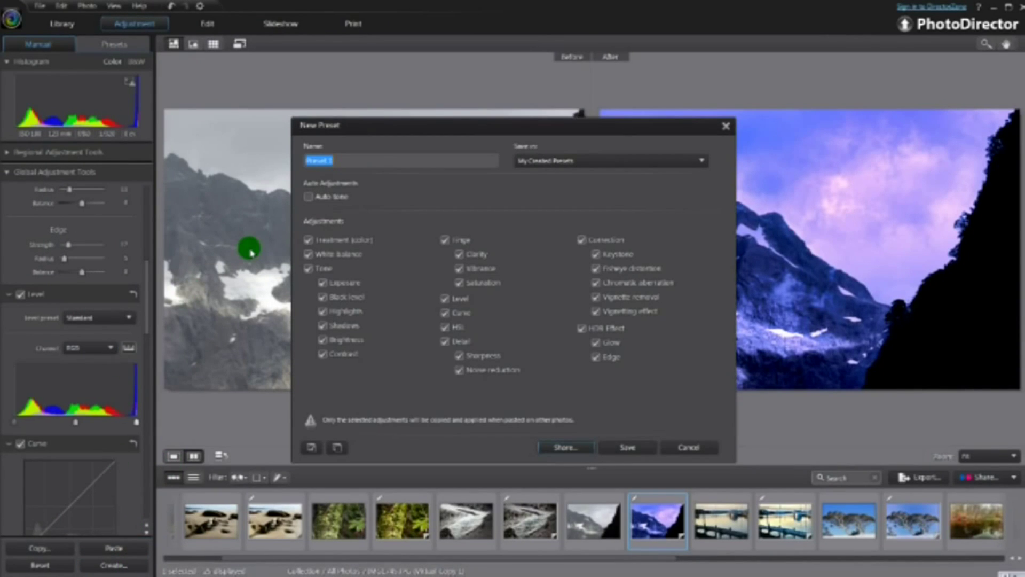
text(Glow)
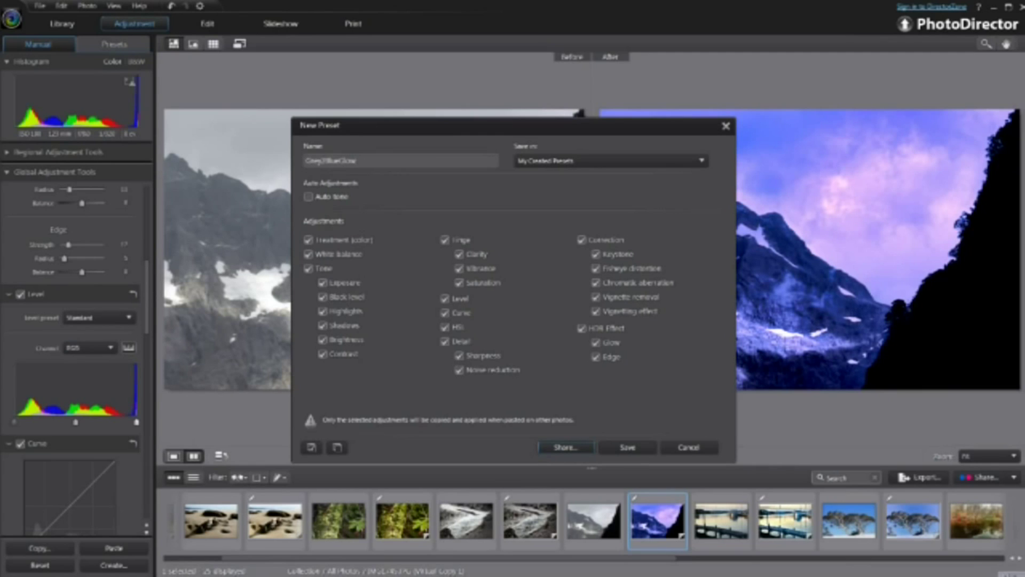
Name the preset Grey 2 Blue Glow and open its DirectorZone share form.
click(566, 449)
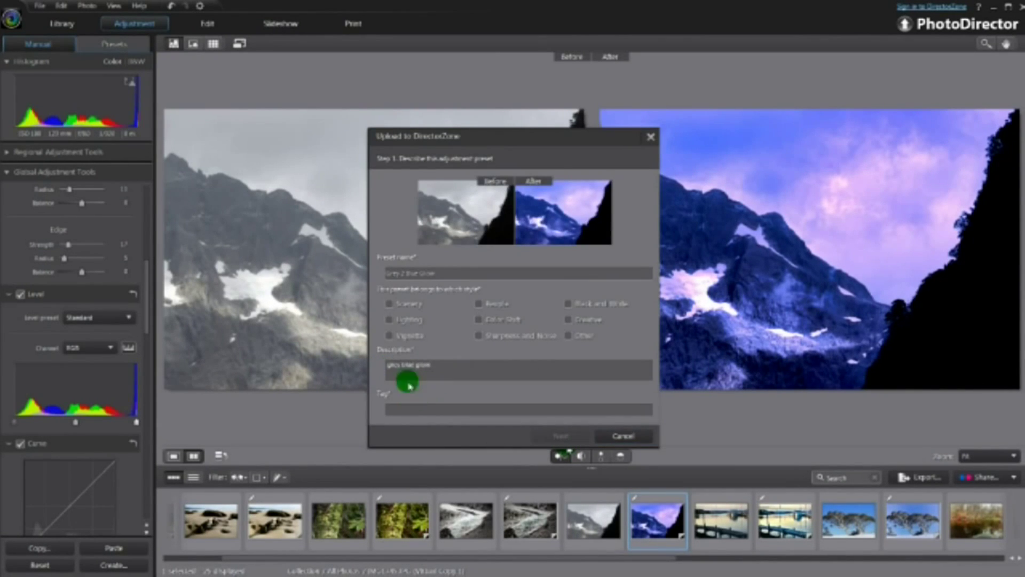
Publish Grey 2 Blue Glow to DirectorZone with a description, Scenery style and accepted disclaimer.
click(388, 367)
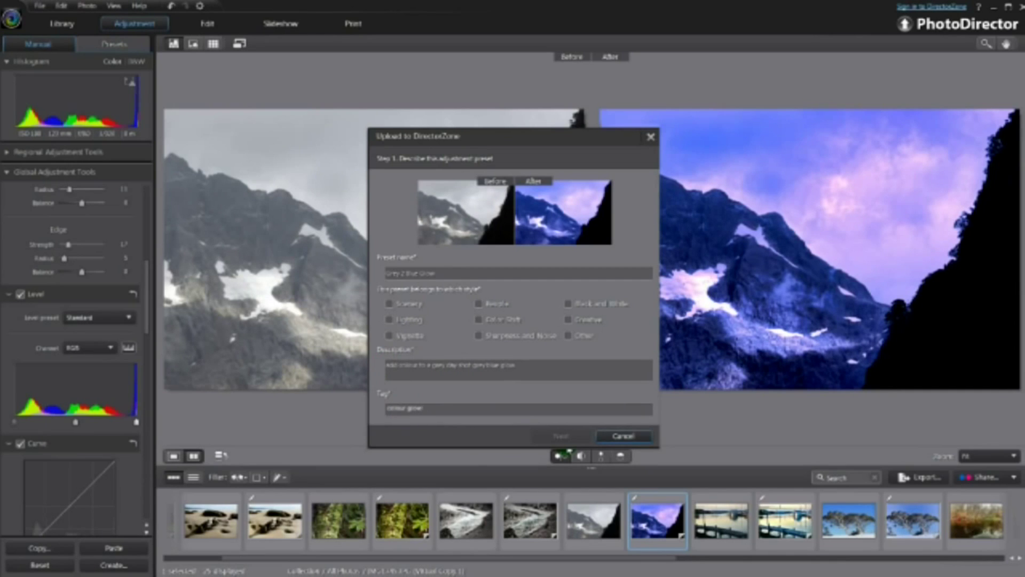
click(388, 304)
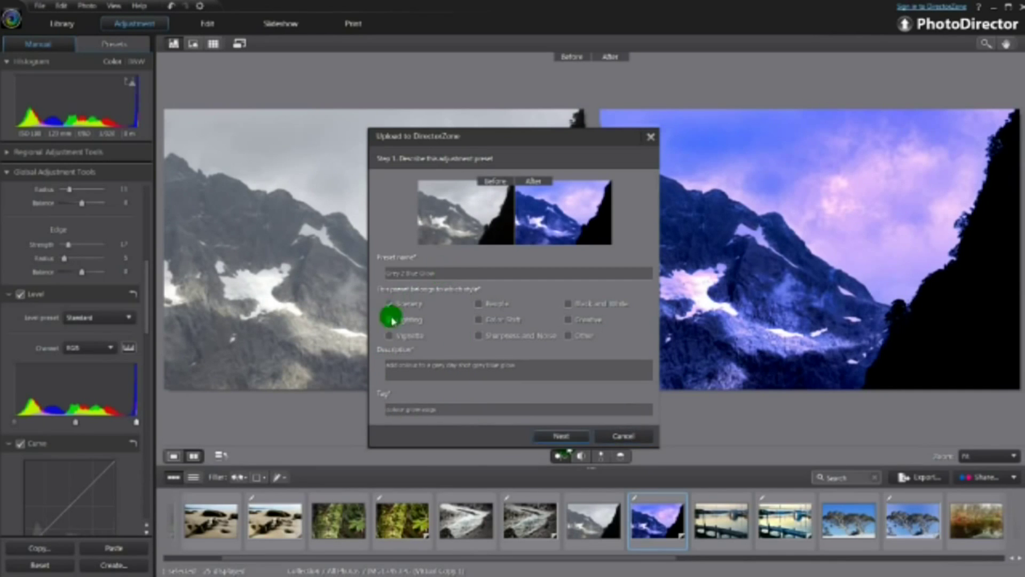
click(576, 440)
click(389, 416)
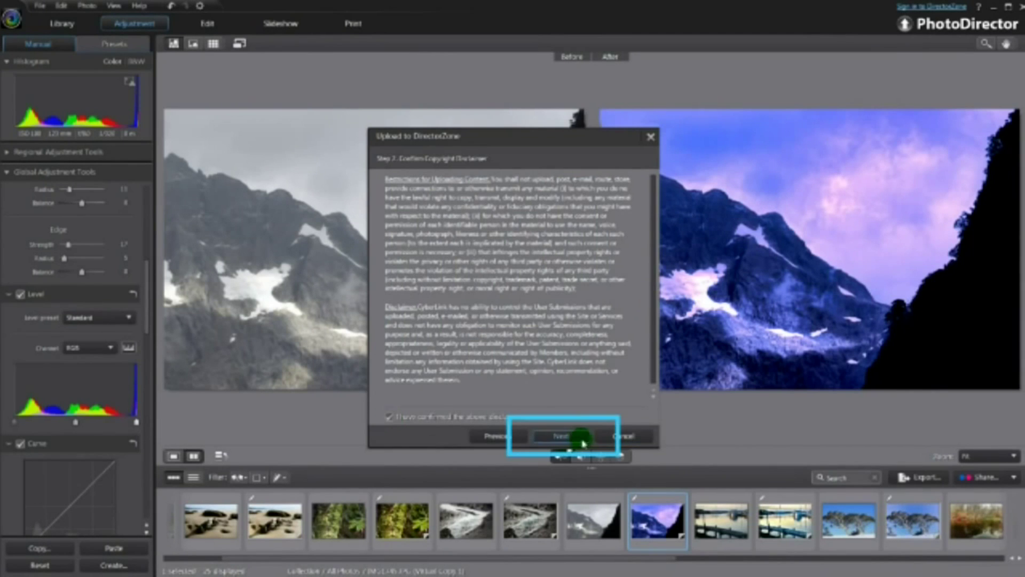
click(578, 439)
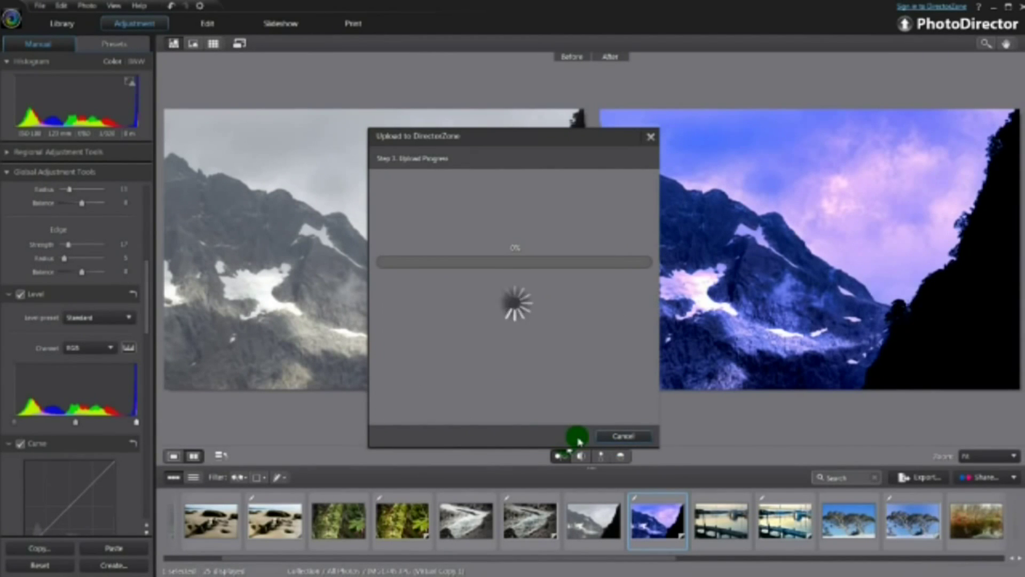
click(510, 347)
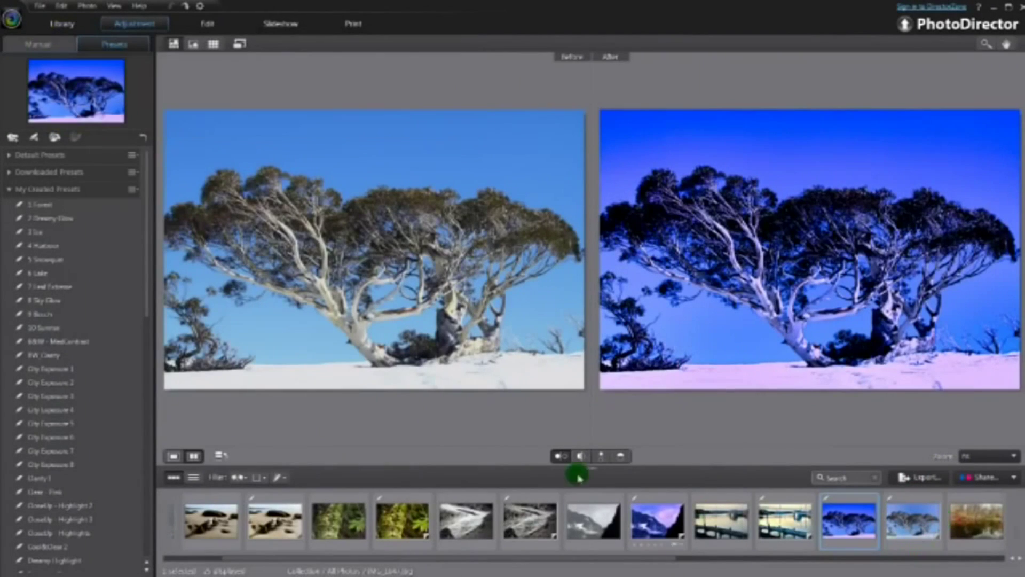
Collapse My Created Presets, expand Downloaded Presets, and open DirectorZone's preset gallery.
click(9, 190)
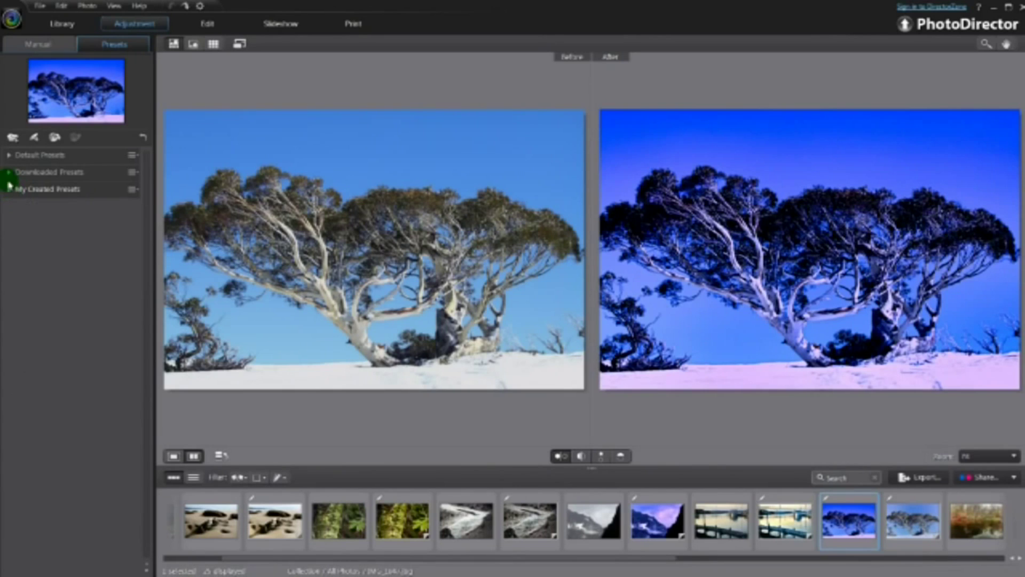
click(10, 172)
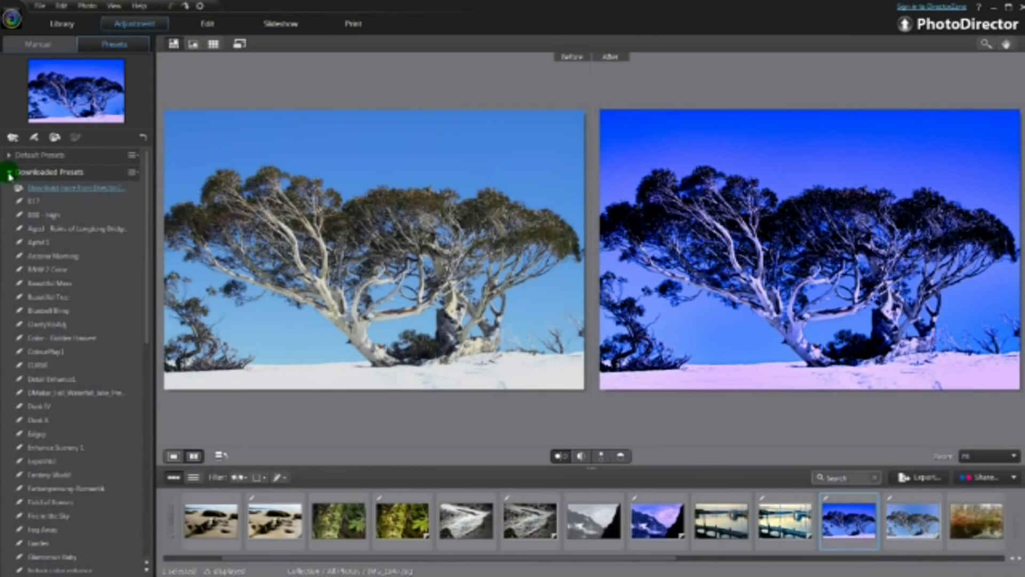
click(66, 189)
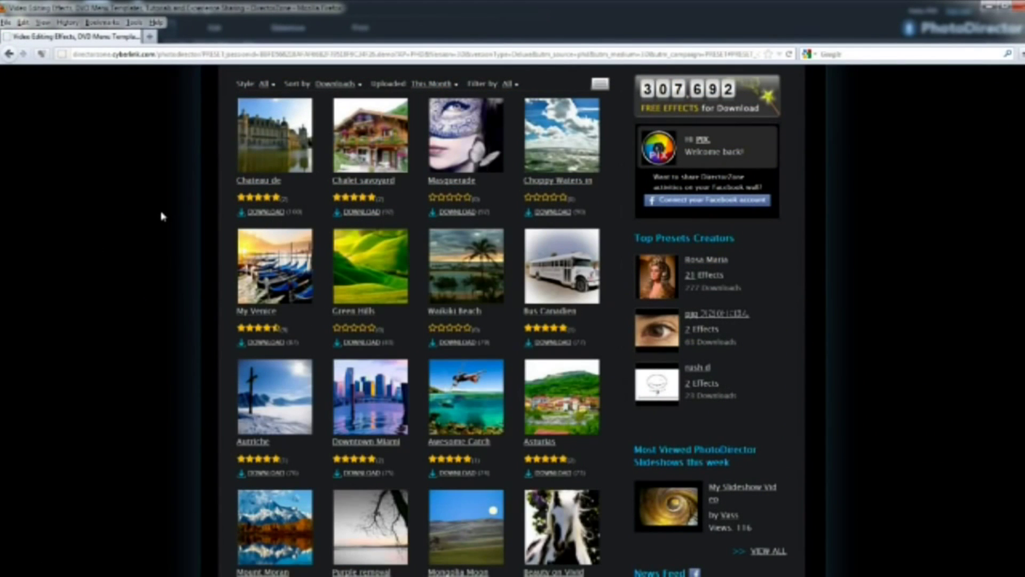
scroll(161, 215, down, 1)
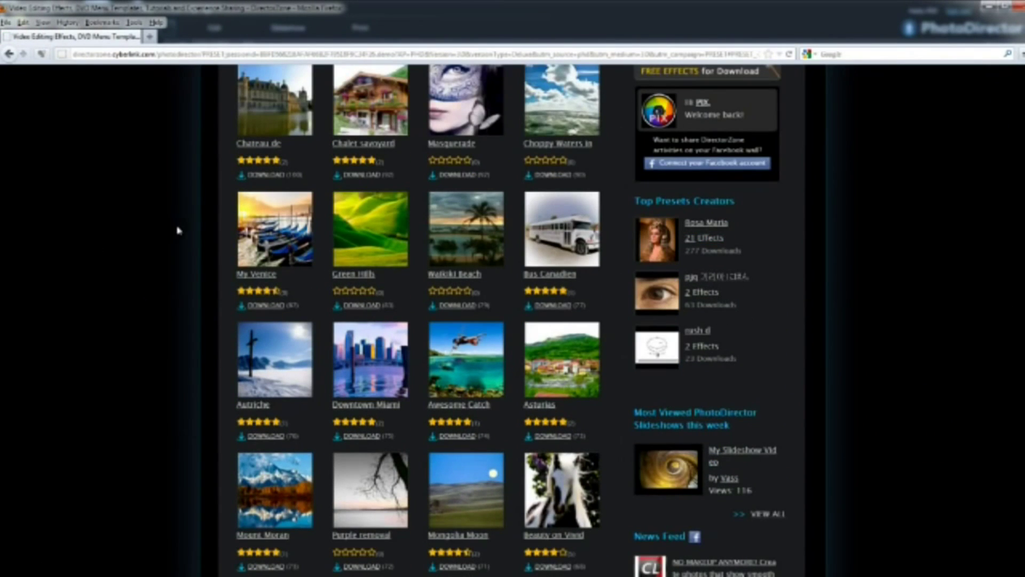
Open the Green Hills preset page on DirectorZone to download it.
click(377, 231)
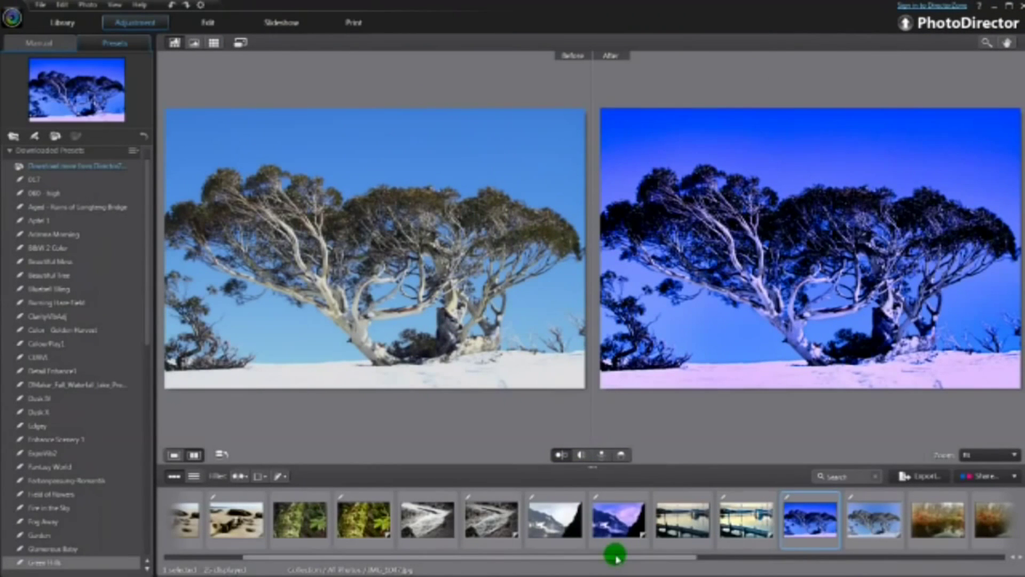
drag(613, 560, 477, 570)
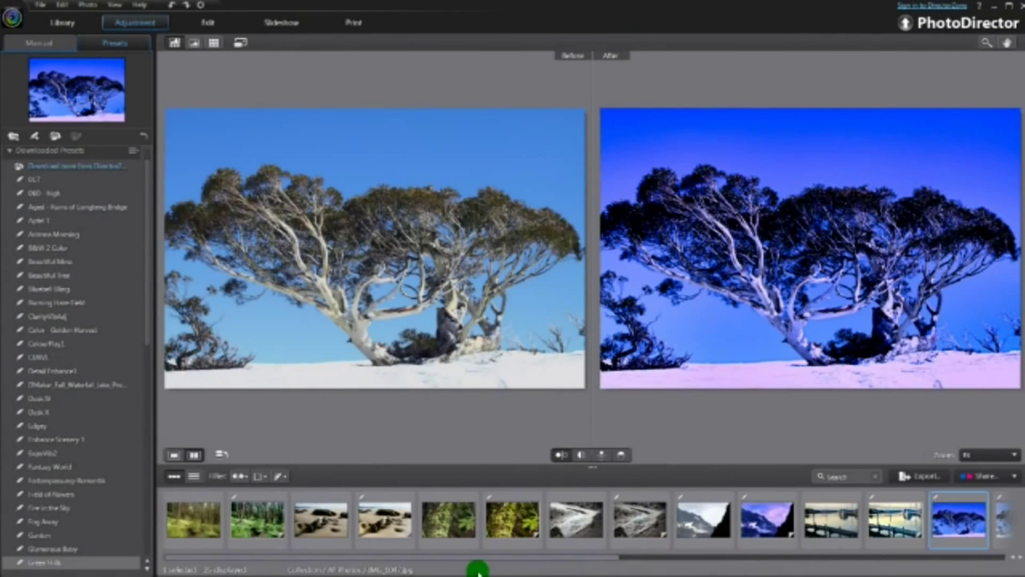
Apply the downloaded Green Hills preset to the forest photo from the filmstrip.
click(189, 531)
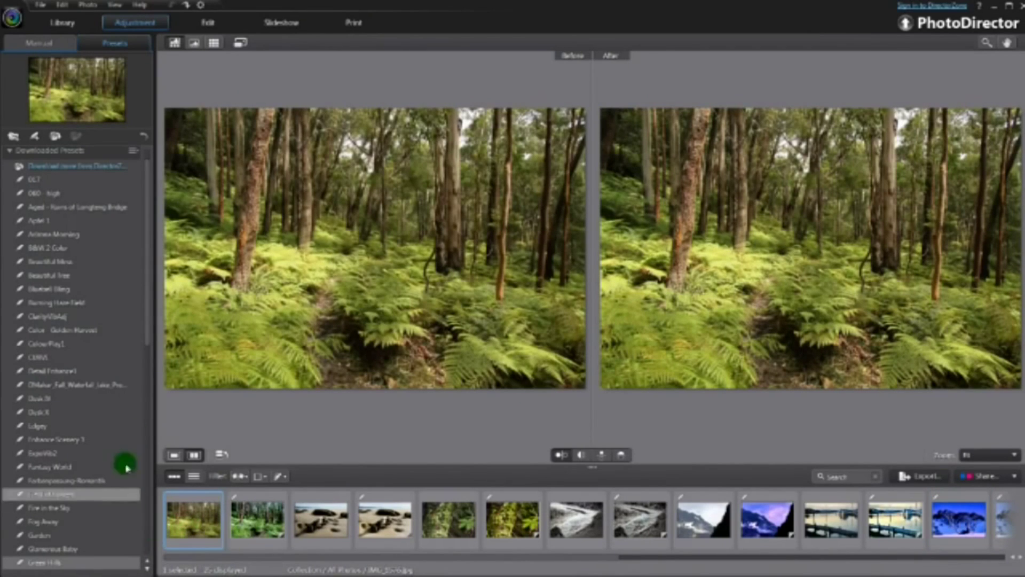
drag(146, 345, 146, 383)
click(46, 477)
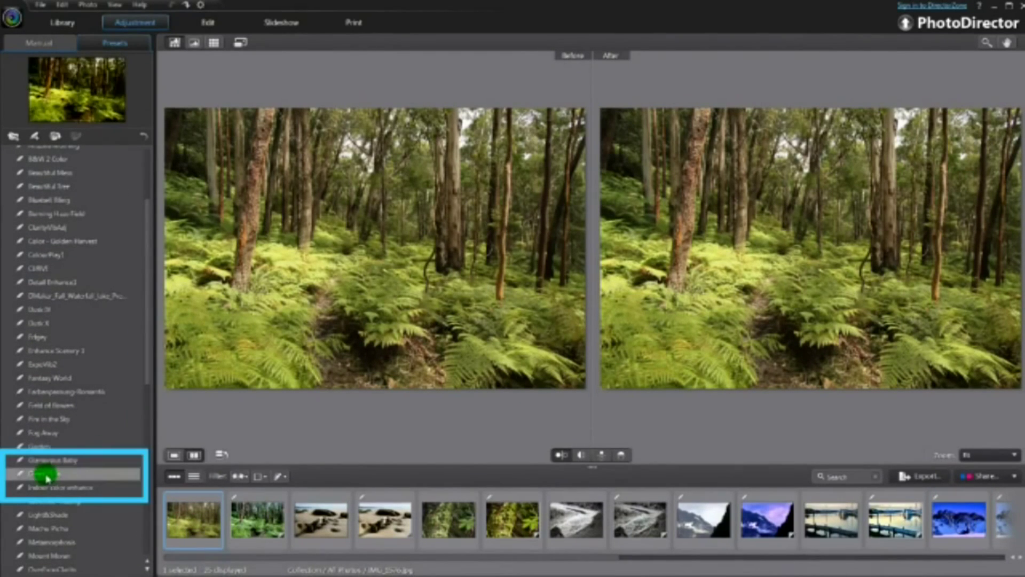
click(47, 476)
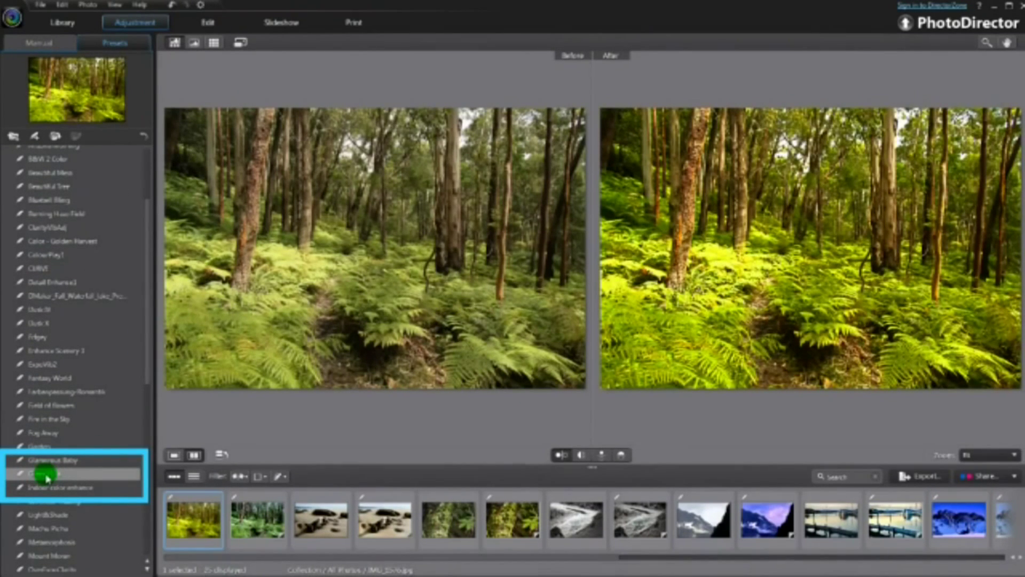